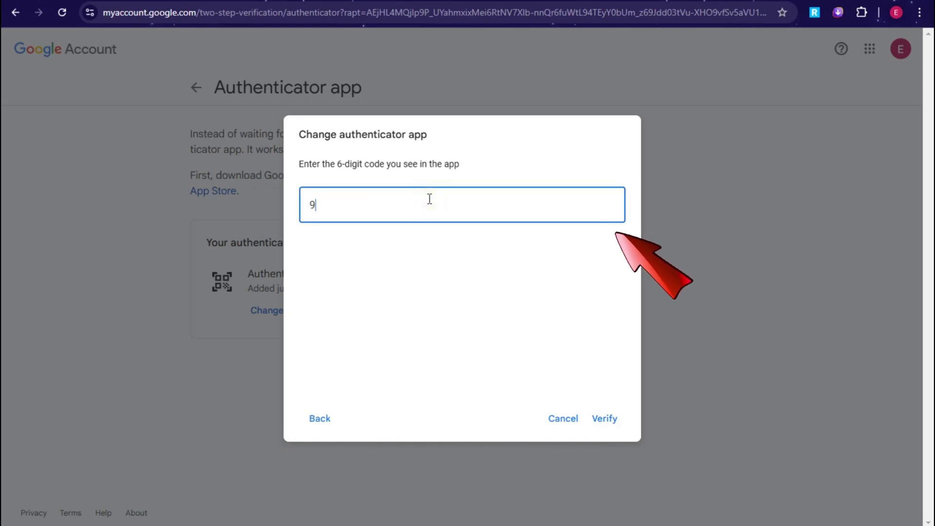
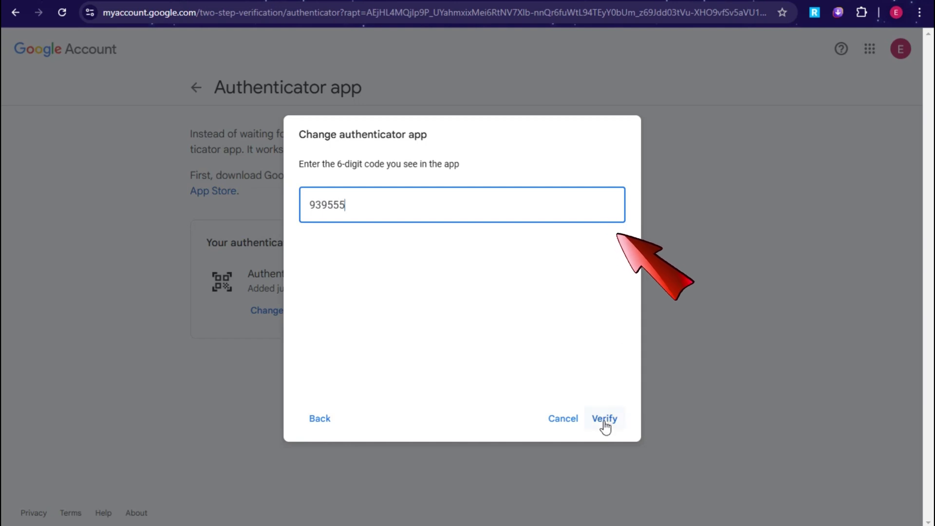
- Verify the new authenticator's 6-digit code to confirm the app change
left_click(604, 419)
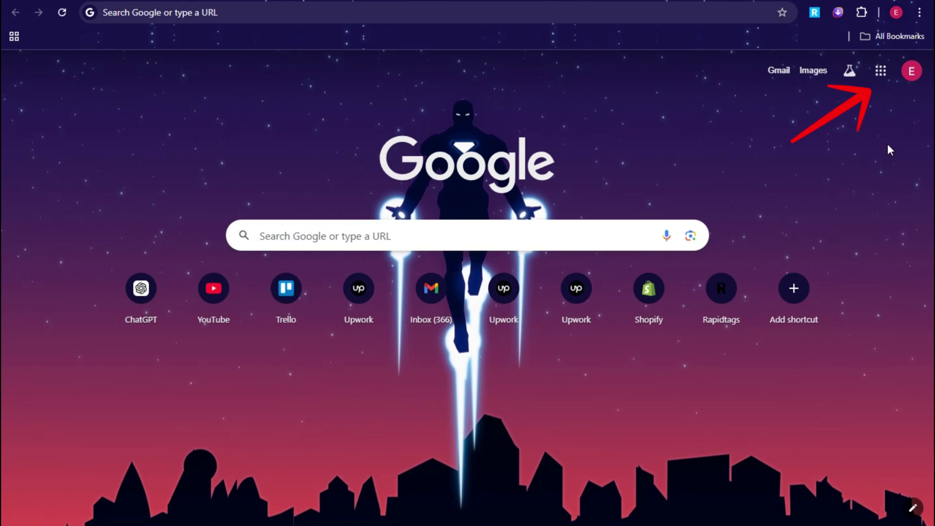
- Go from the Google apps grid to Account, then the Security page's sign-in methods
left_click(880, 71)
left_click(749, 143)
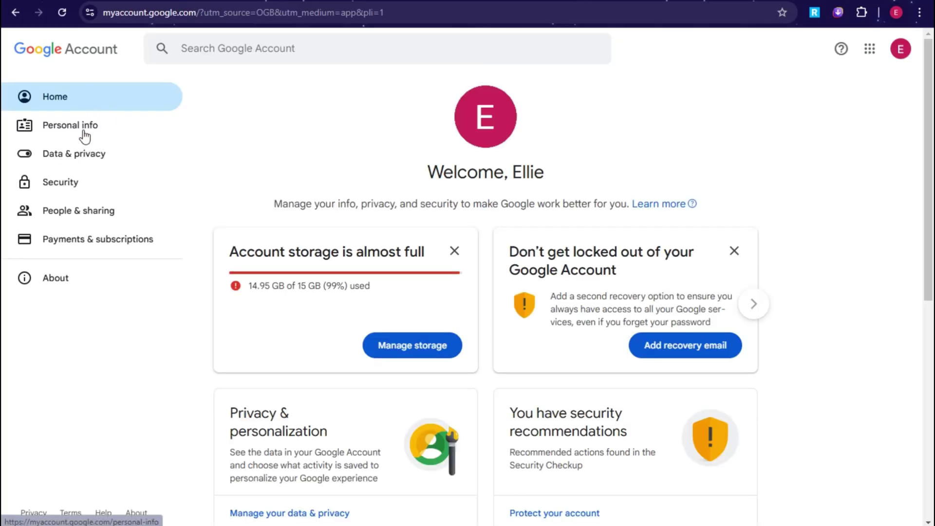
left_click(74, 184)
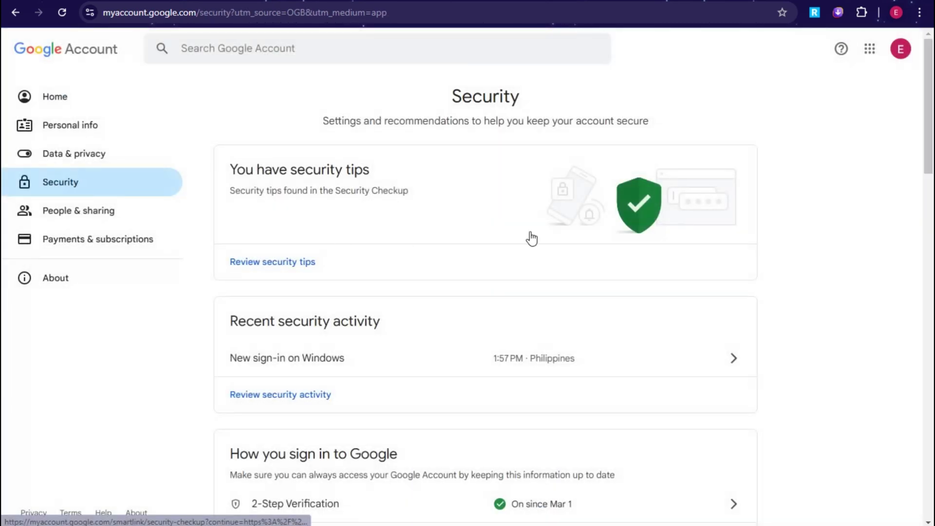
scroll(616, 357, "down", 2)
scroll(615, 358, "down", 2)
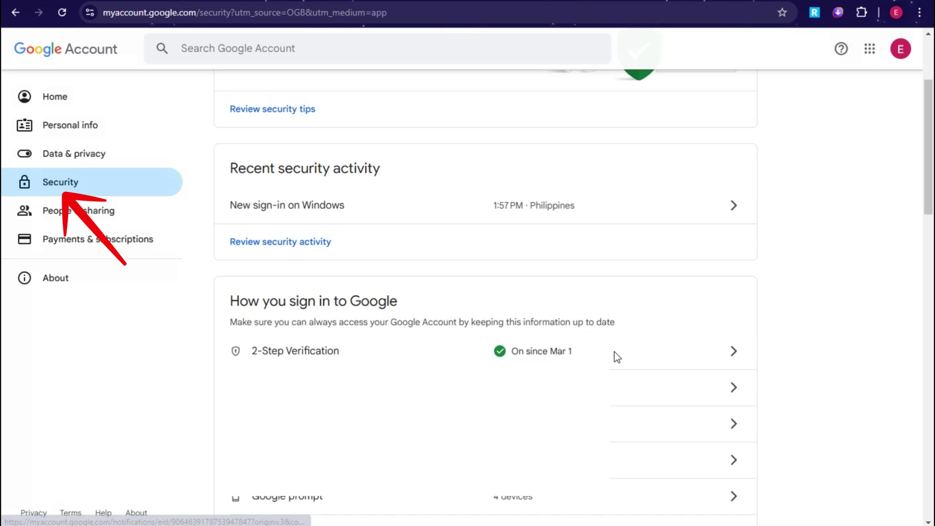
scroll(616, 357, "down", 1)
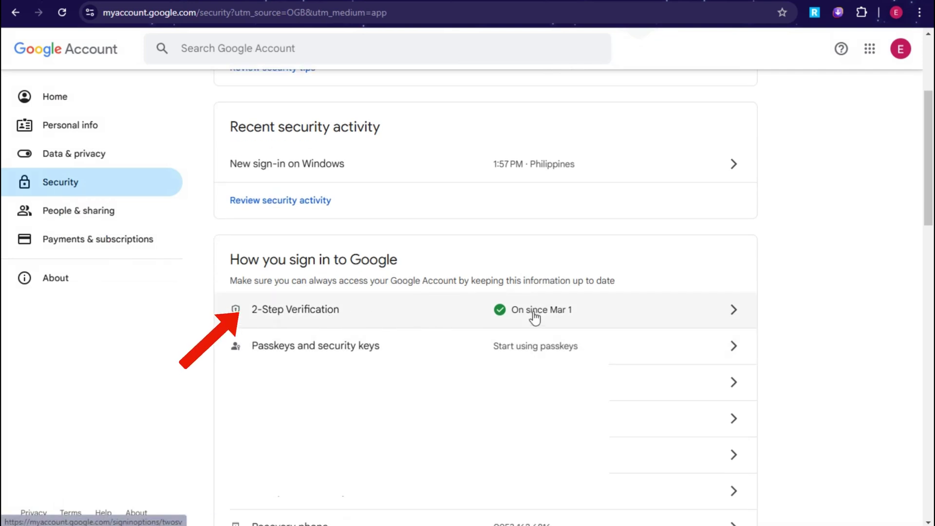
- Open 2-Step Verification and re-enter the account password to continue
left_click(535, 313)
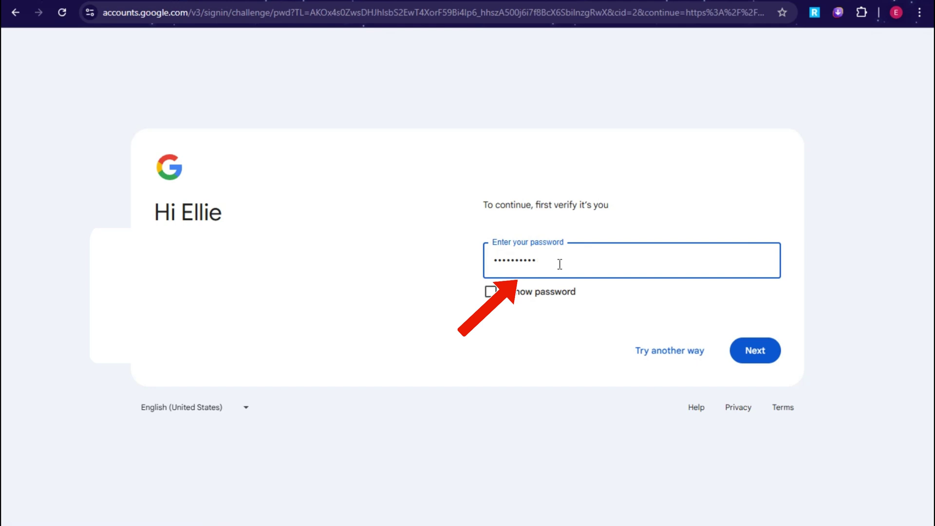
key("Return")
scroll(351, 219, "down", 3)
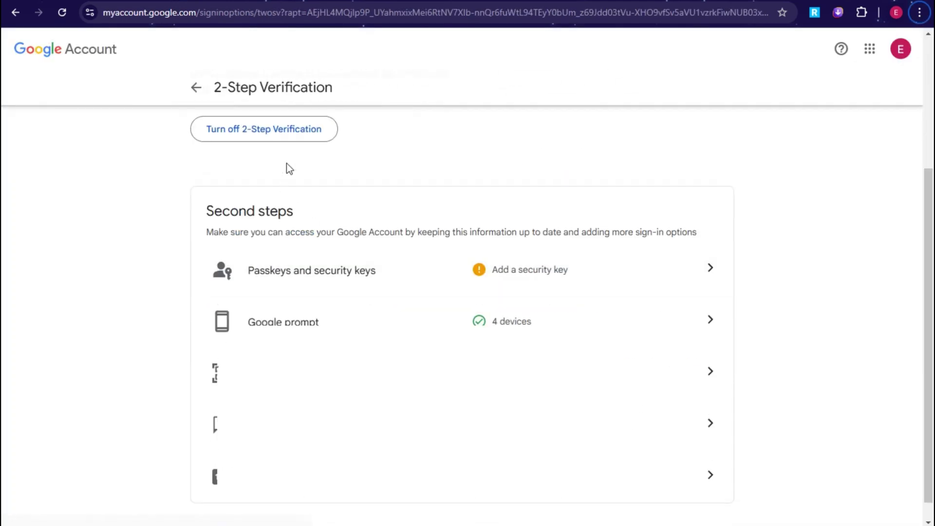
scroll(351, 315, "down", 1)
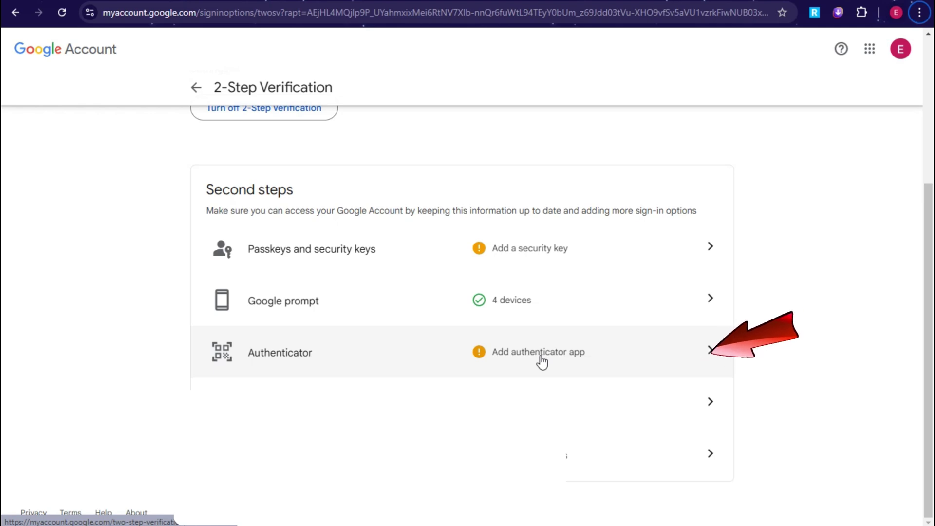
- Open the Authenticator settings and choose 'Change authenticator app' to show a new QR code
left_click(542, 359)
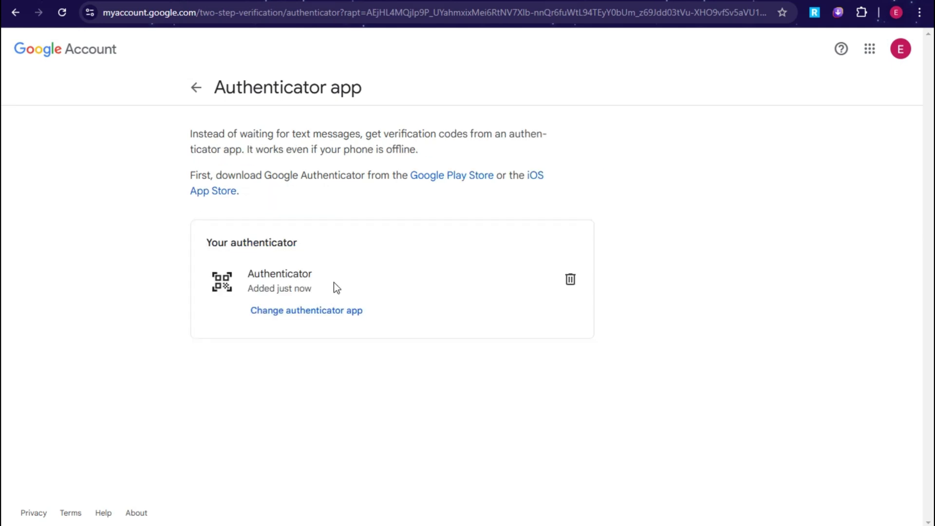
left_click(329, 313)
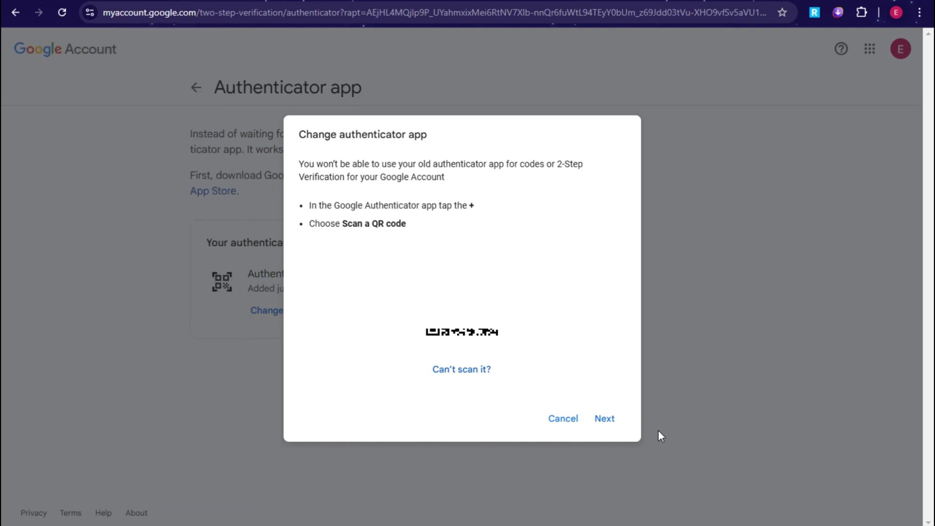
left_click(605, 417)
left_click(429, 204)
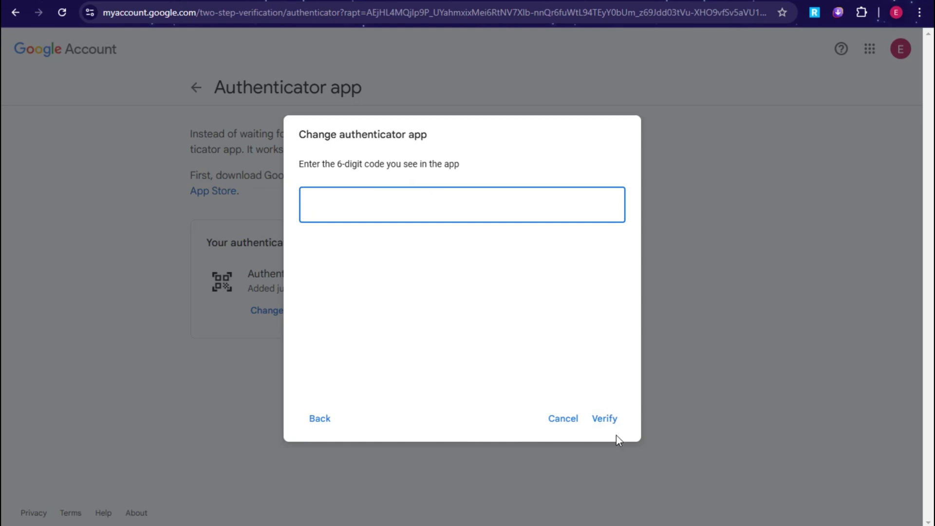
left_click(605, 417)
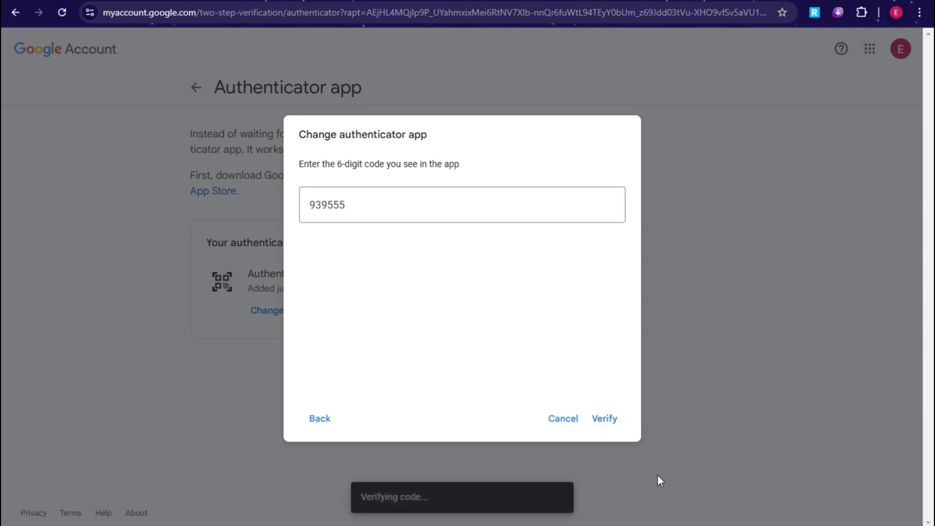